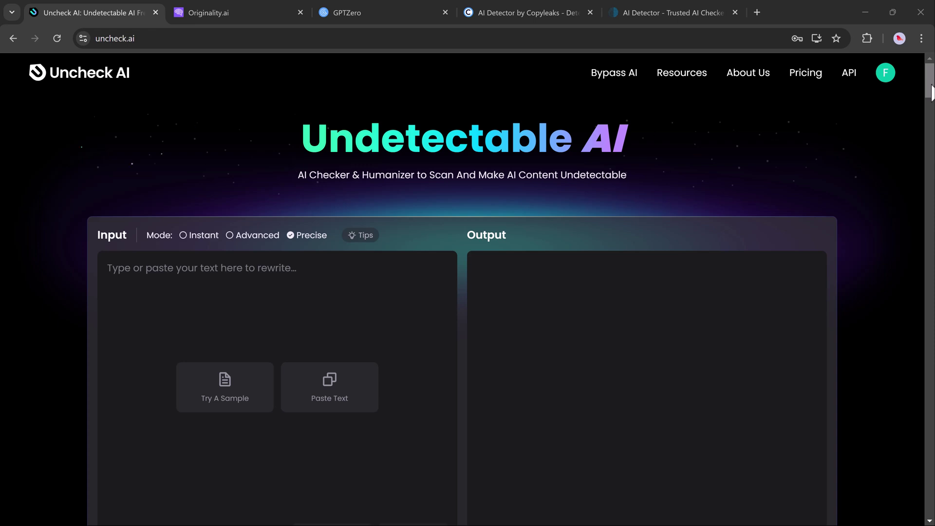
- Preview Uncheck AI's Originality.ai, Turnitin, Copyleaks, ZeroGPT and Winston AI comparison samples
scroll(932, 92, down, 2)
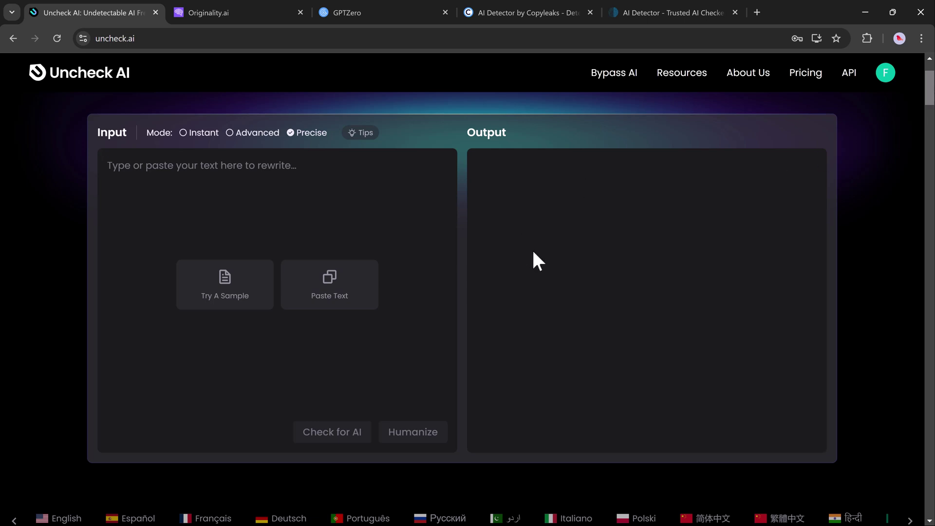
click(257, 261)
scroll(931, 102, down, 10)
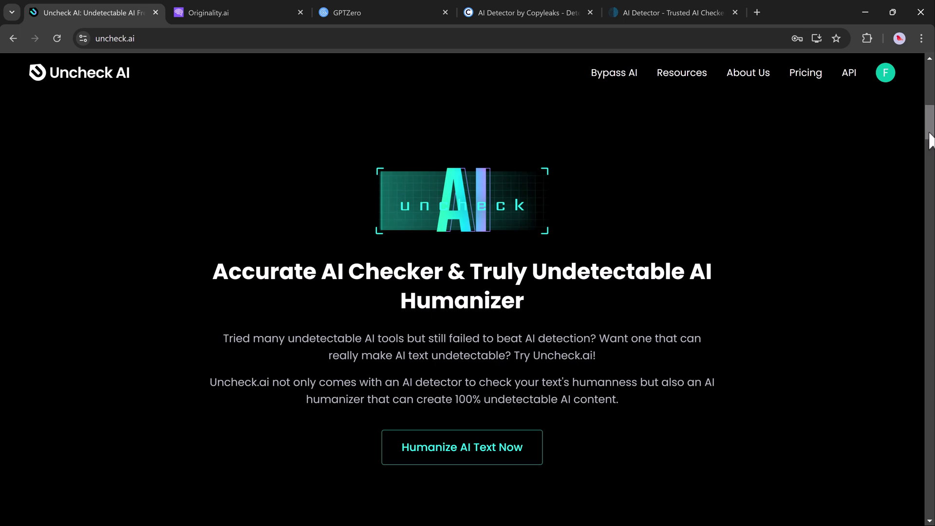
scroll(462, 292, down, 4)
scroll(462, 293, down, 5)
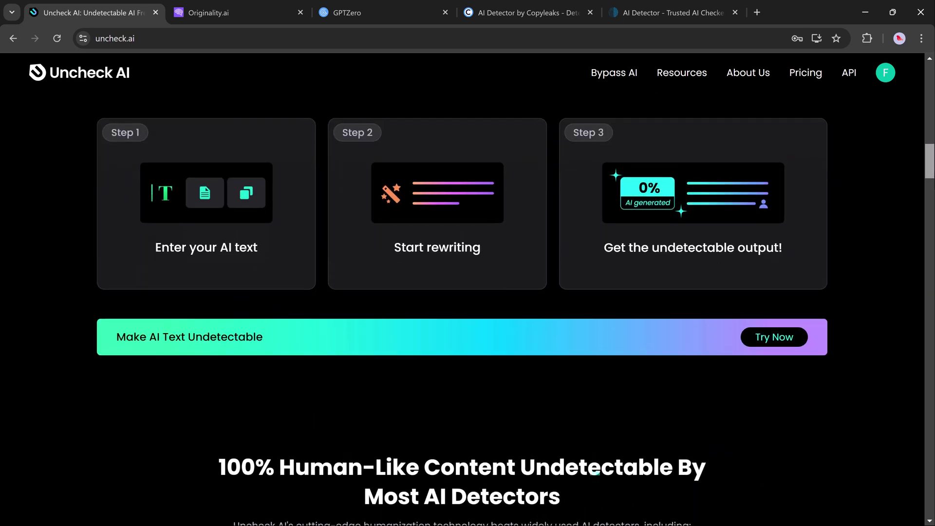
scroll(253, 280, down, 3)
scroll(253, 280, down, 5)
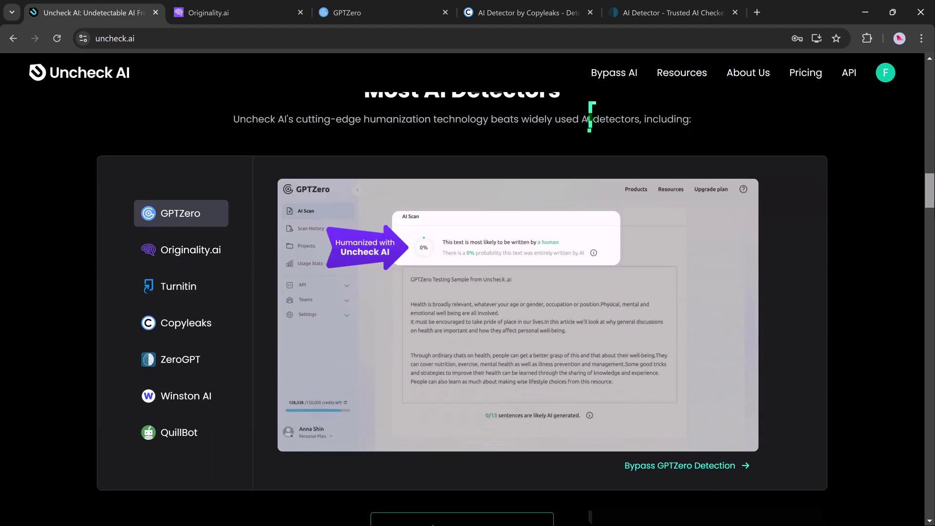
click(185, 249)
click(188, 286)
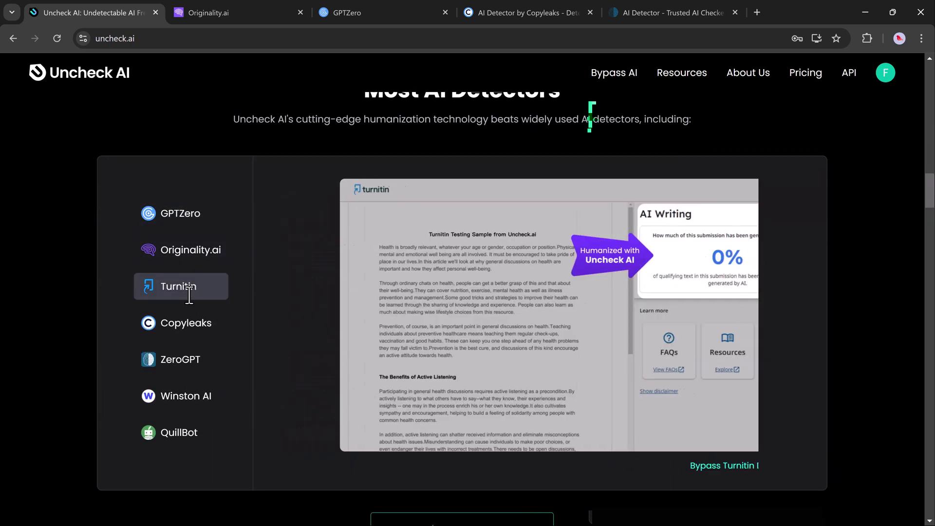
click(188, 323)
click(188, 359)
click(191, 396)
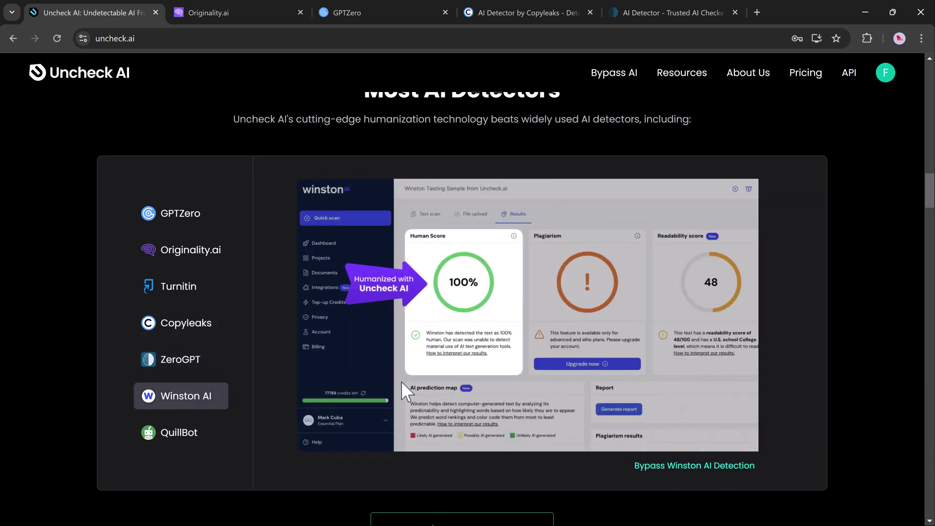
- Scroll through the rest of the Uncheck AI landing page and back up
scroll(462, 292, down, 6)
scroll(463, 293, down, 3)
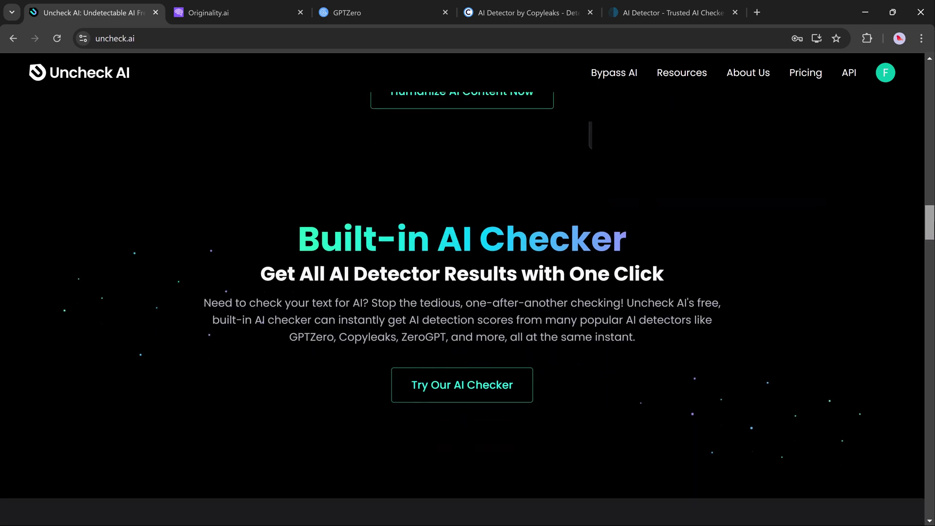
scroll(463, 293, down, 4)
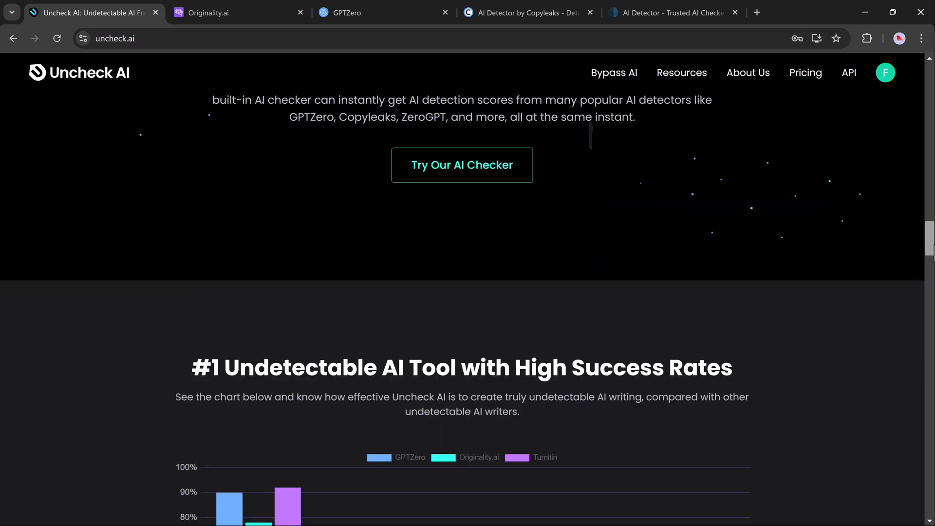
scroll(463, 292, down, 5)
scroll(463, 293, down, 2)
scroll(463, 293, down, 5)
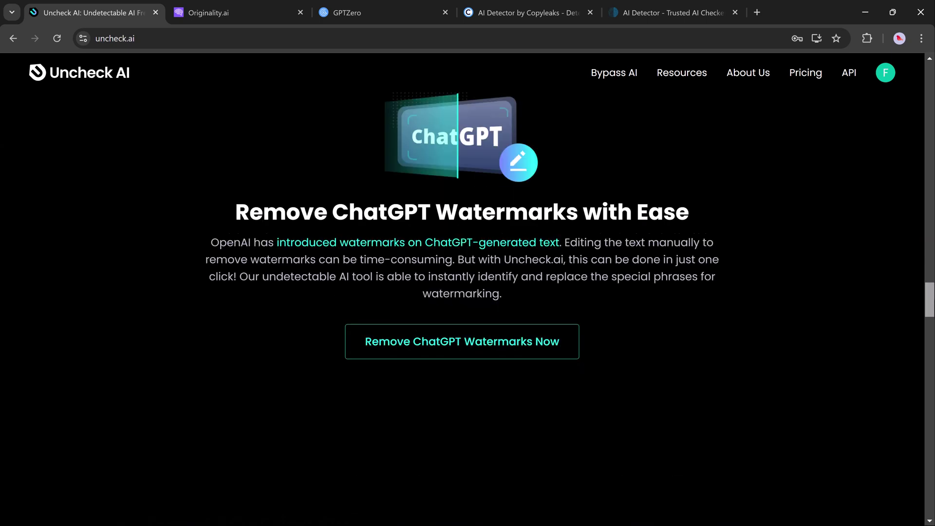
scroll(463, 292, down, 2)
scroll(463, 292, down, 5)
scroll(462, 292, down, 5)
scroll(462, 292, down, 3)
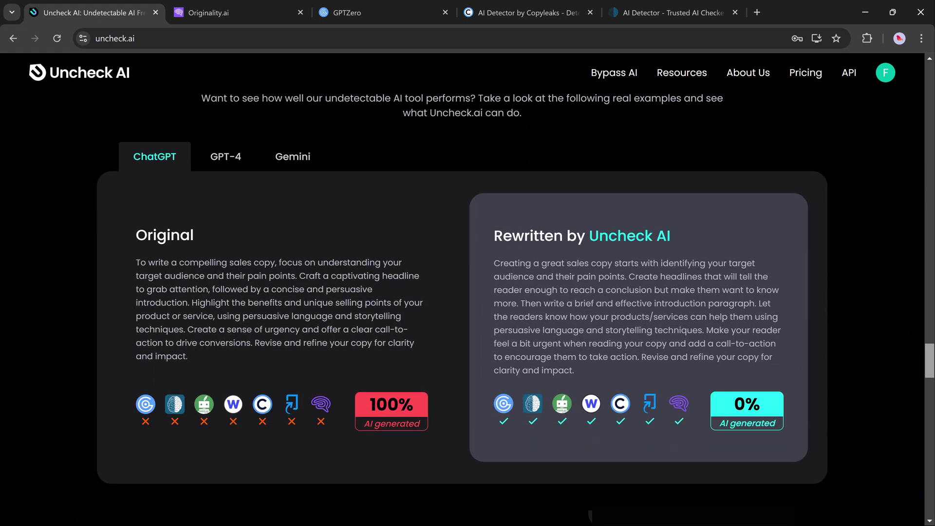
scroll(463, 292, up, 1)
scroll(462, 292, up, 5)
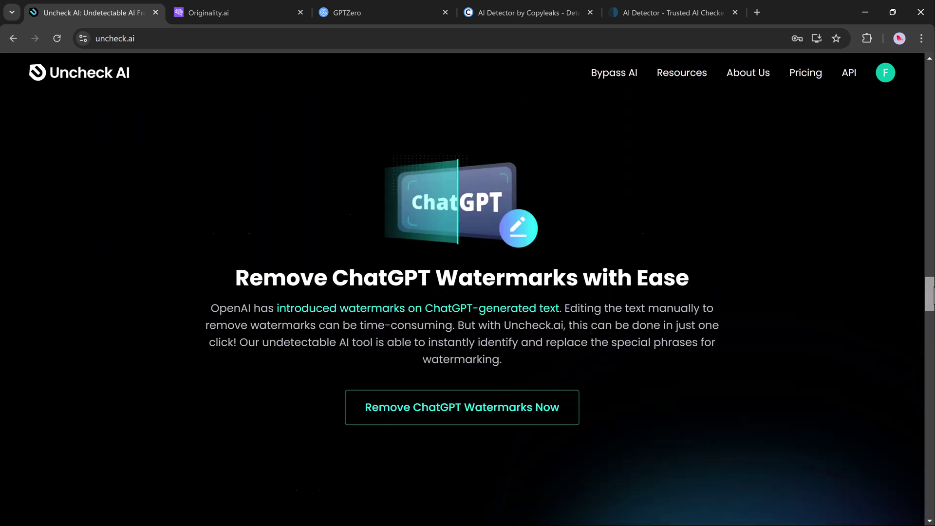
scroll(463, 293, up, 5)
scroll(463, 292, up, 5)
scroll(462, 293, up, 5)
scroll(463, 293, up, 5)
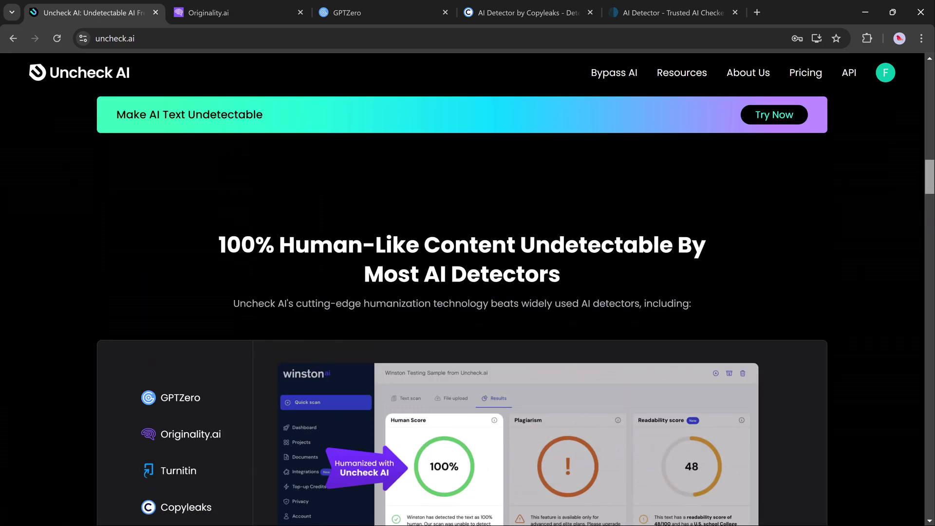
scroll(463, 293, up, 5)
scroll(463, 292, up, 5)
scroll(463, 293, up, 5)
scroll(463, 292, up, 2)
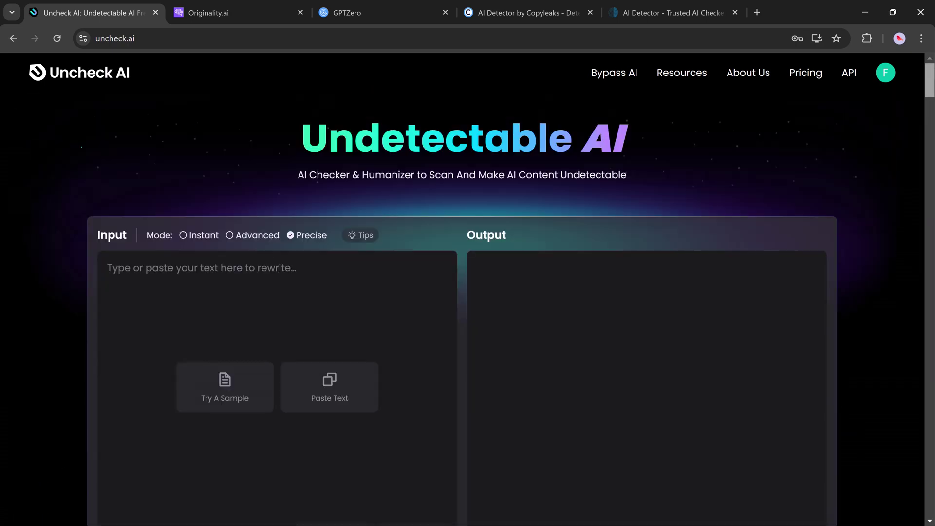
scroll(463, 292, down, 1)
scroll(462, 292, down, 2)
- Ask ChatGPT at chatgpt.com to 'Write essay on Data Analysis in 130 words'
key(ctrl+t)
text(chatgpt.com)
key(Return)
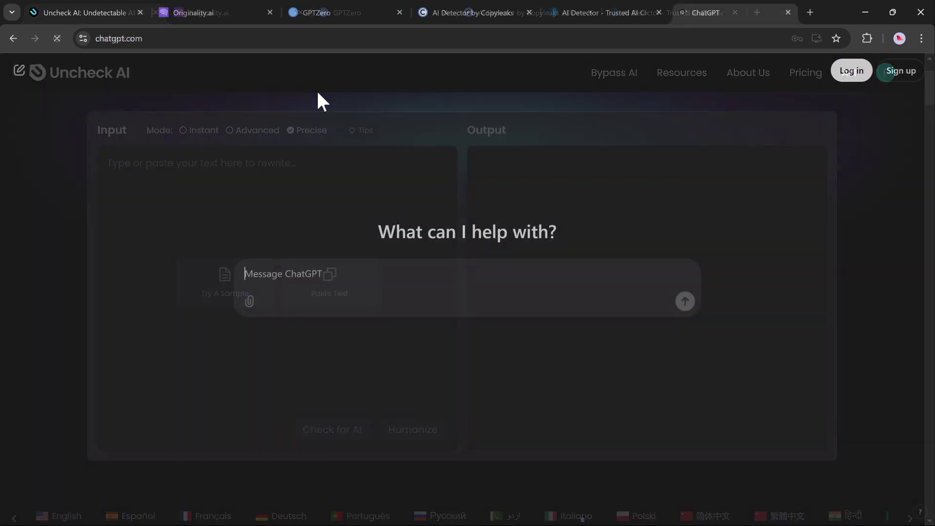
text(Write essay on Data Analysis in 130 words)
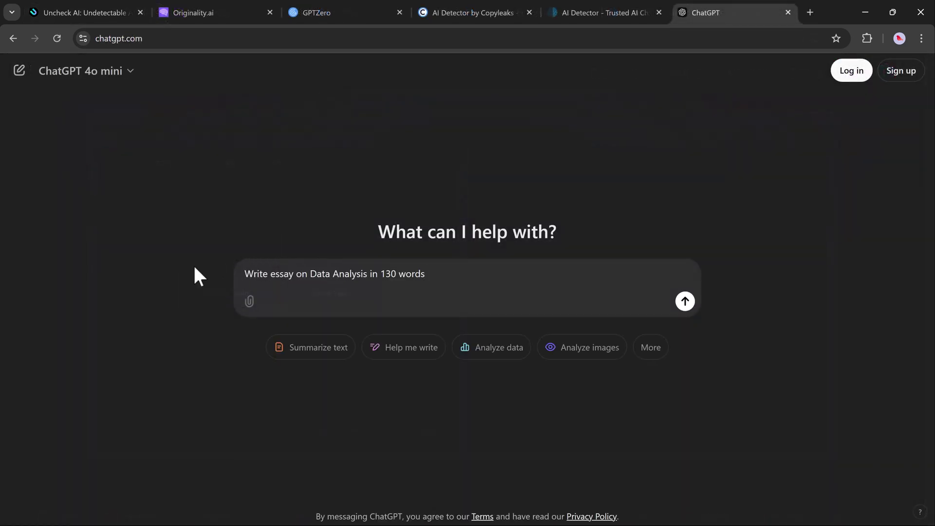
key(Return)
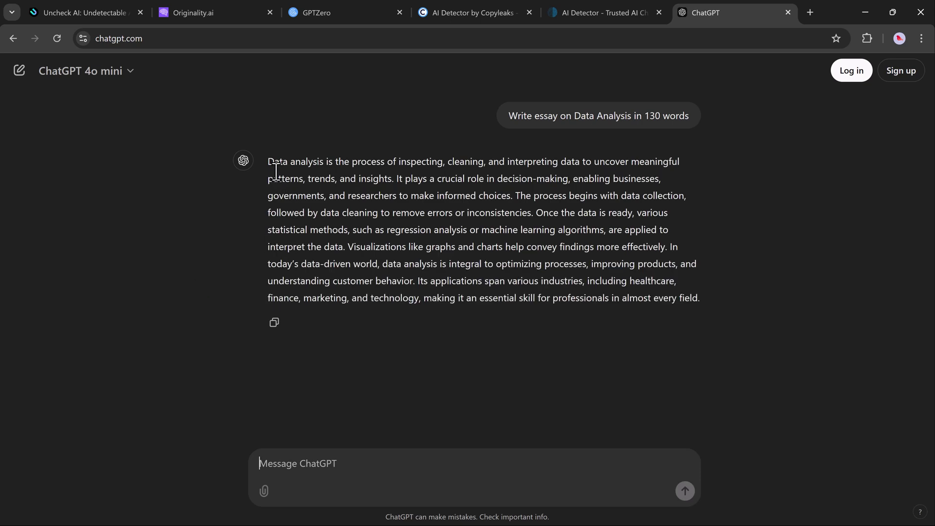
- Copy the generated Data Analysis essay and go to the Originality.ai scanner
drag(267, 161, 688, 308)
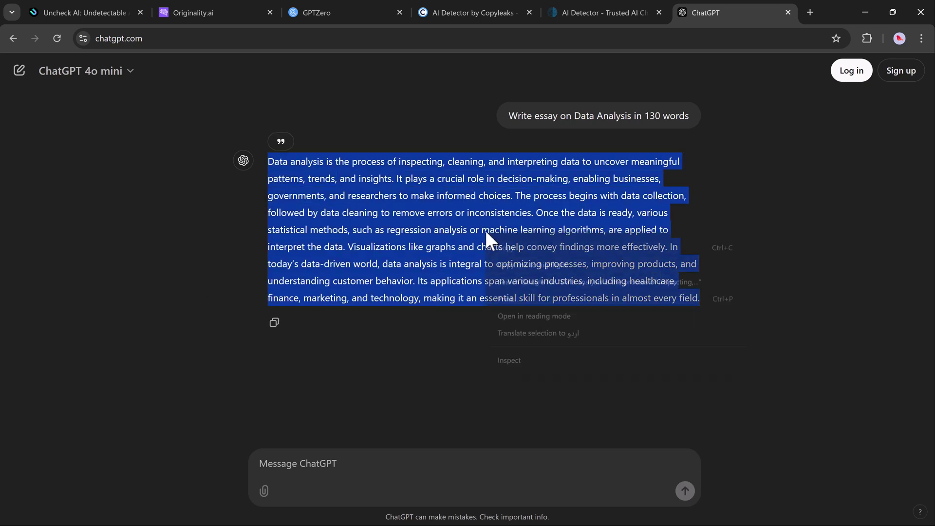
right_click(491, 243)
click(504, 250)
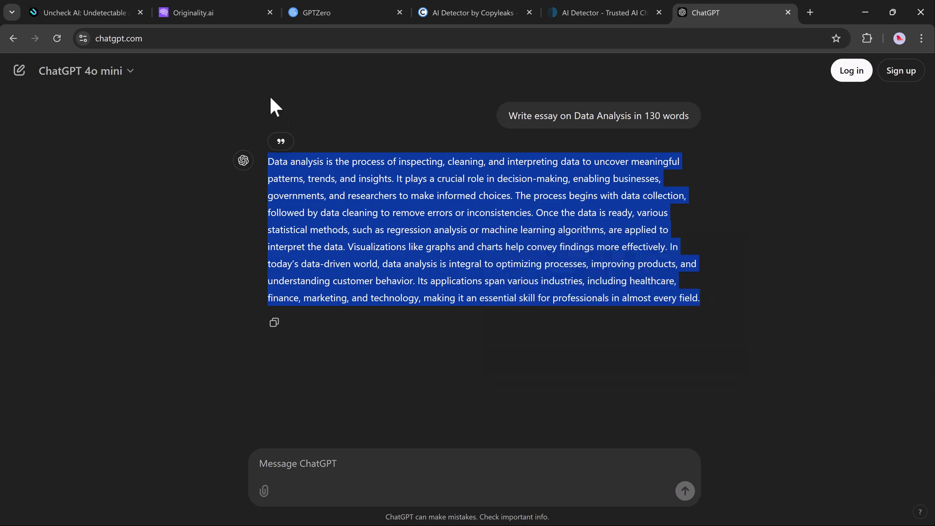
click(236, 15)
- Paste the 121-word ChatGPT essay into Originality.ai and scan it: 100% Likely AI
scroll(253, 302, down, 2)
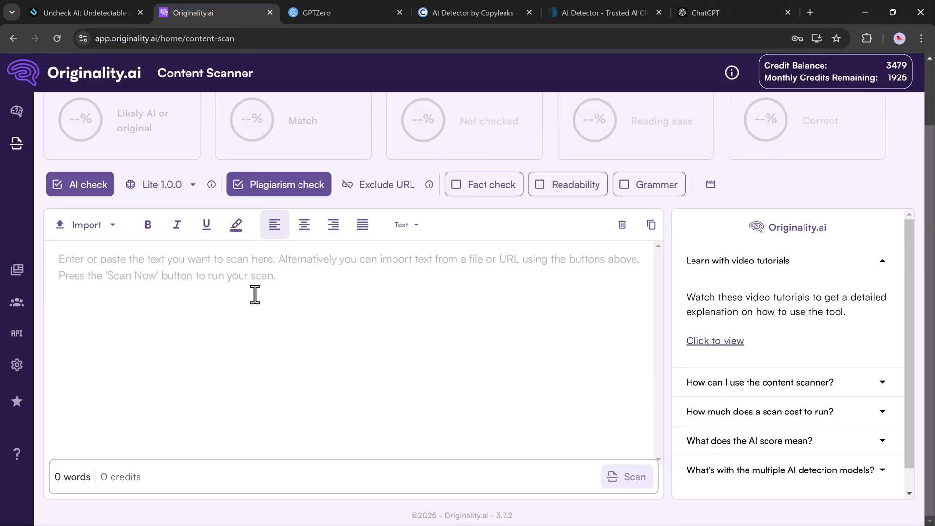
click(239, 268)
key(ctrl+v)
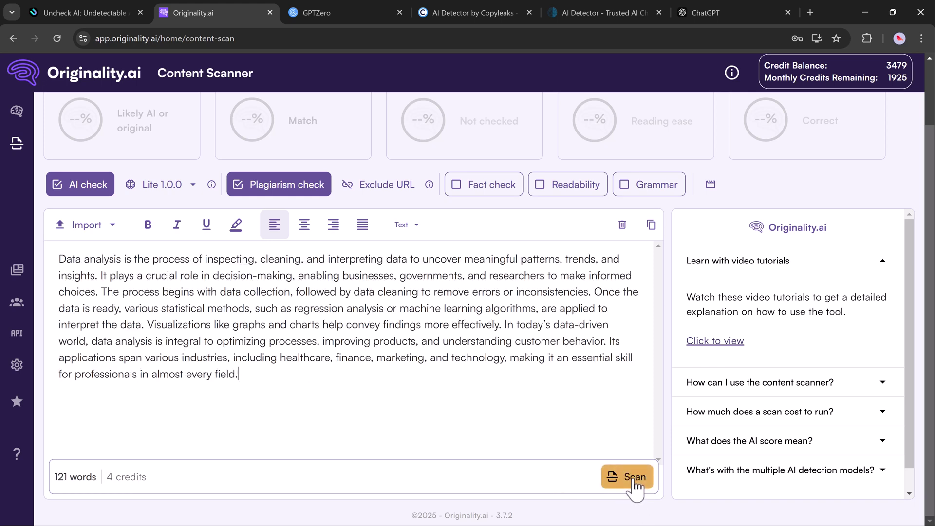
click(635, 480)
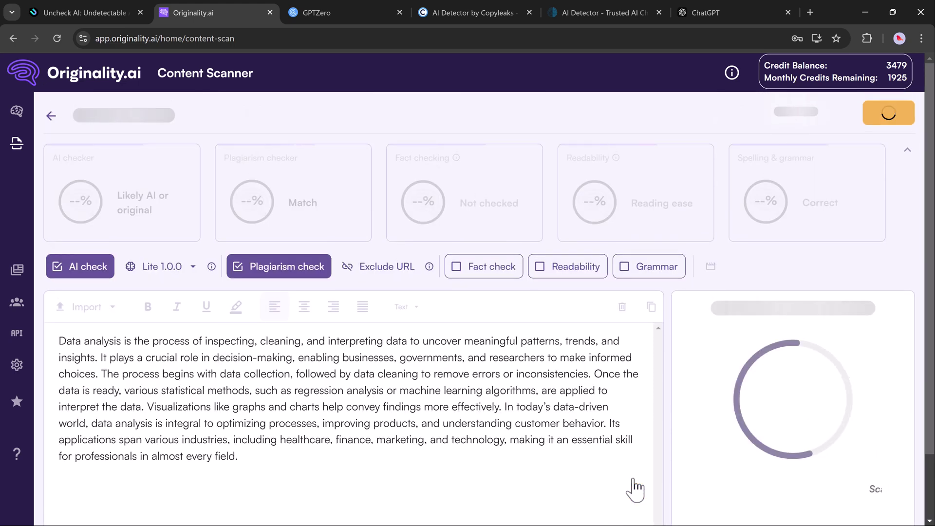
scroll(602, 414, down, 2)
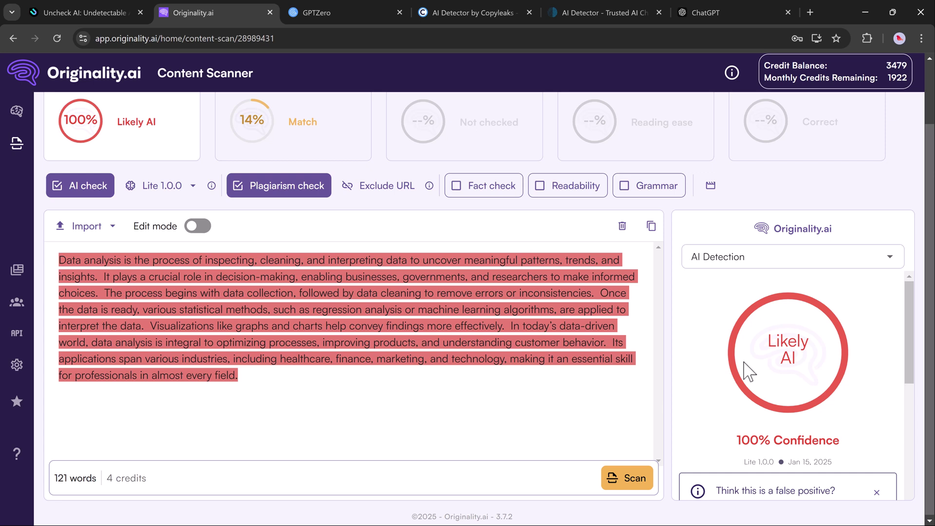
- Paste the essay into GPTZero and scan it, which rates it 100% AI generated
click(354, 1)
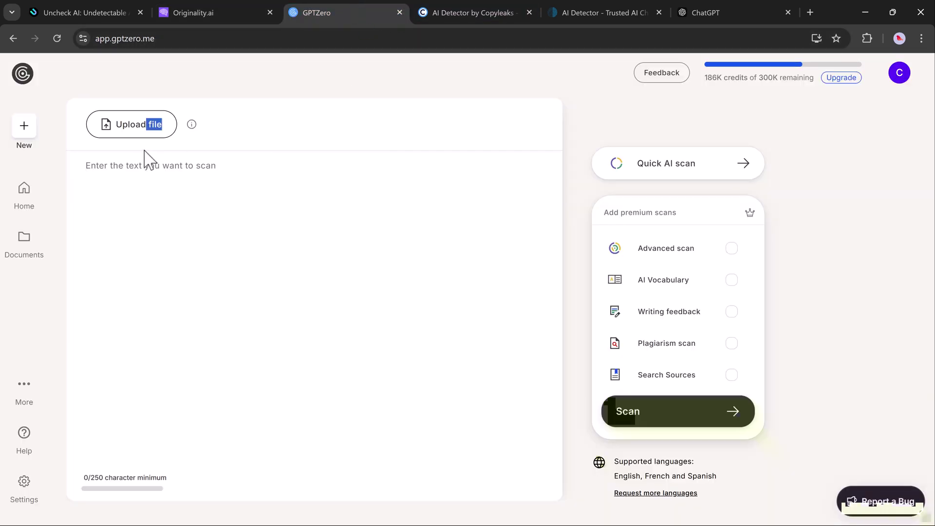
key(ctrl+v)
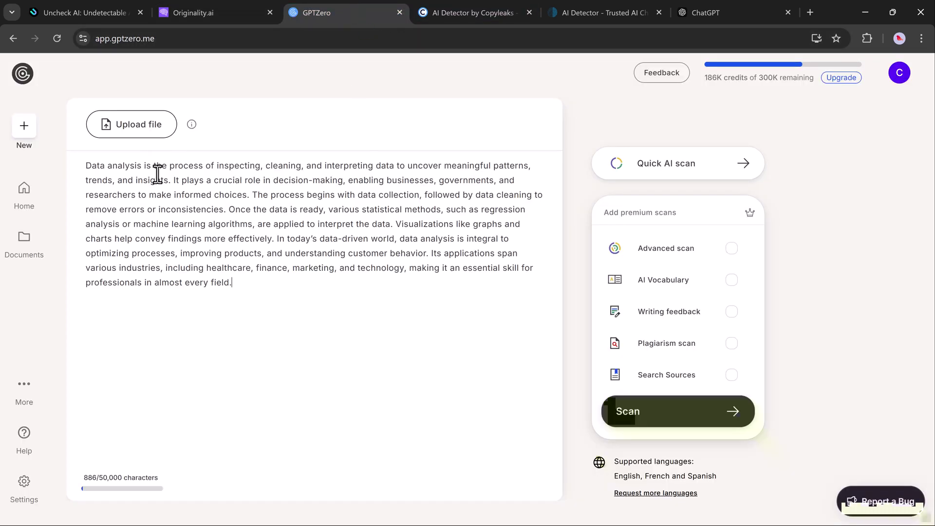
click(699, 168)
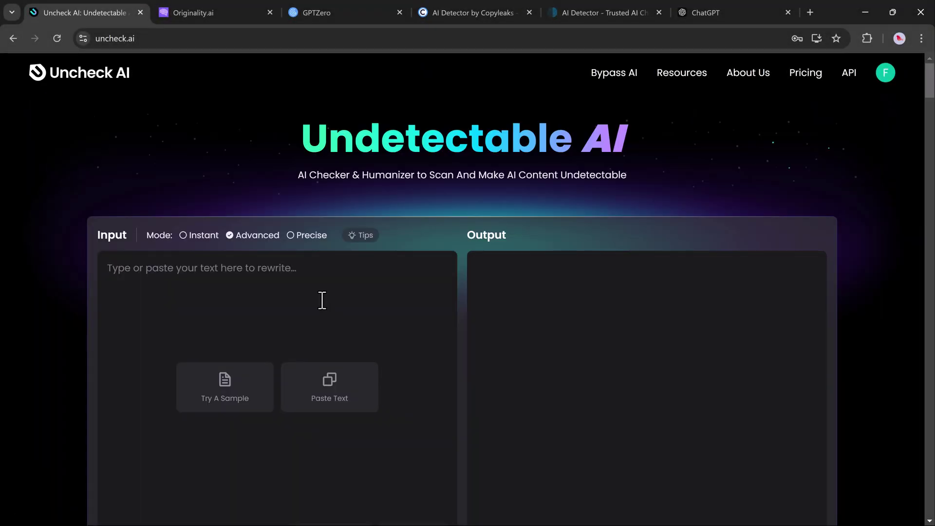
- In Precise mode, paste the essay and run Check for AI: 0% human on every detector
scroll(322, 301, down, 1)
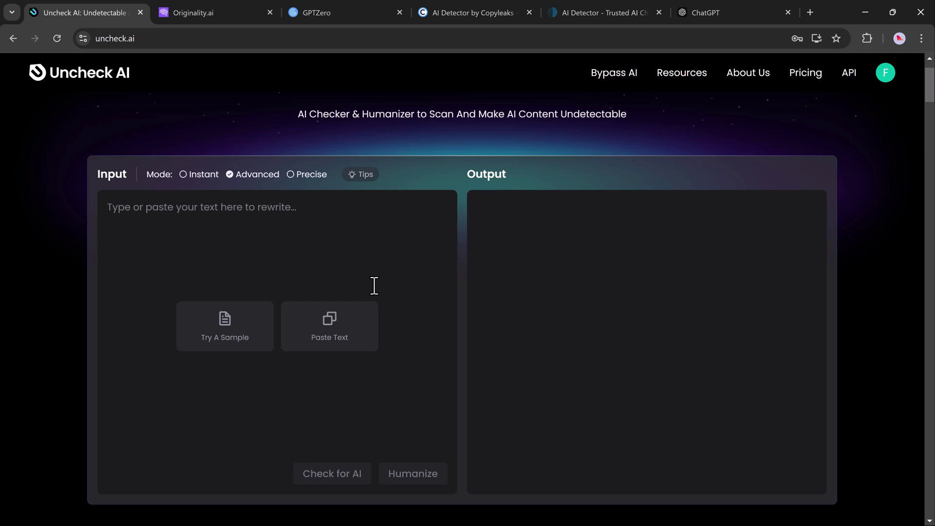
mouse_move(932, 100)
mouse_down()
mouse_move(933, 293)
mouse_move(931, 68)
mouse_up()
scroll(660, 232, down, 1)
scroll(309, 205, down, 1)
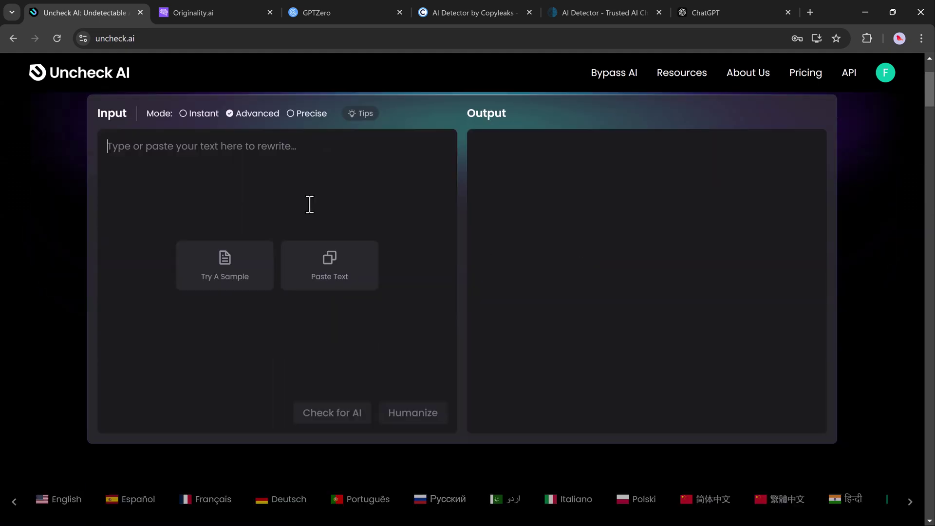
click(309, 205)
key(ctrl+v)
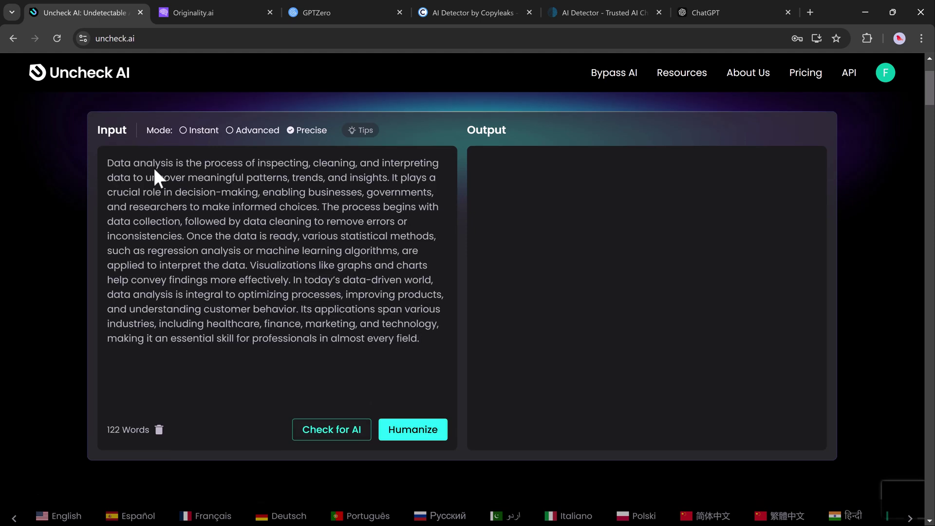
click(323, 432)
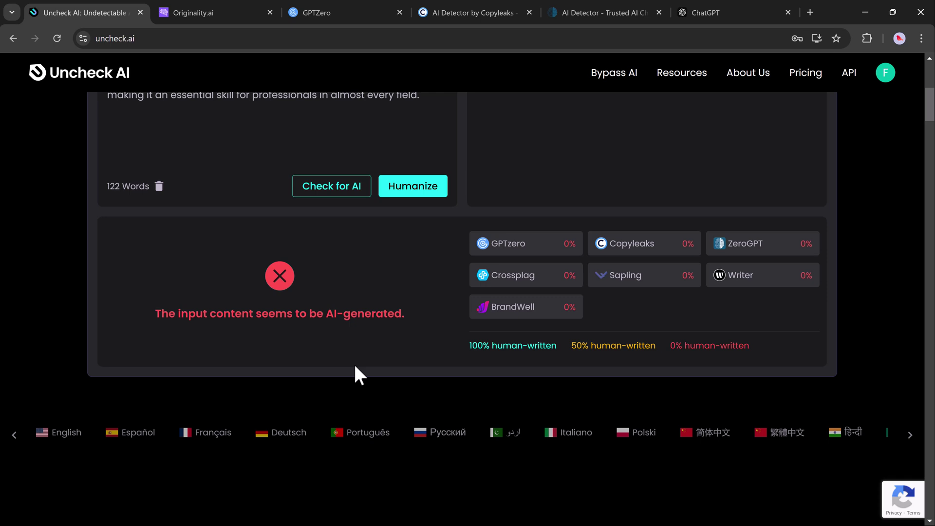
scroll(358, 363, up, 5)
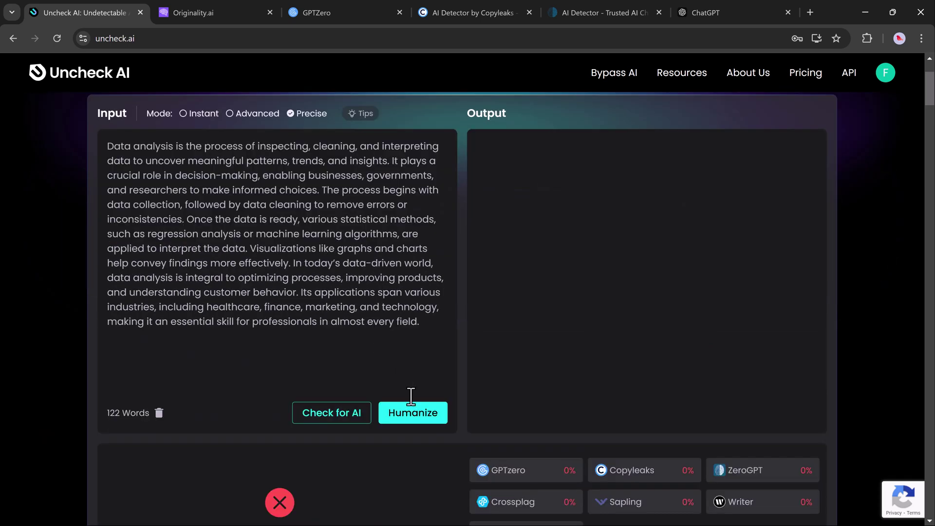
- Humanize the essay into a 200-word likely-human rewrite and copy the output
click(412, 415)
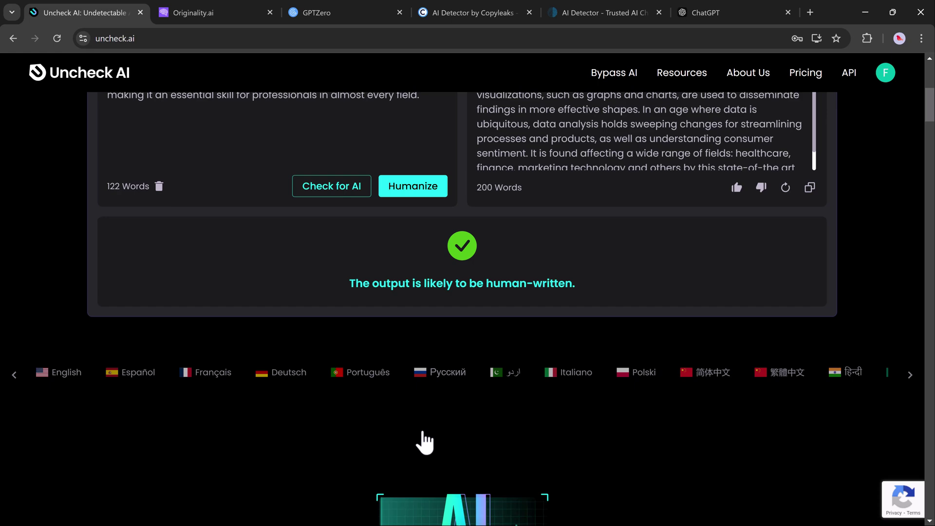
scroll(500, 289, up, 6)
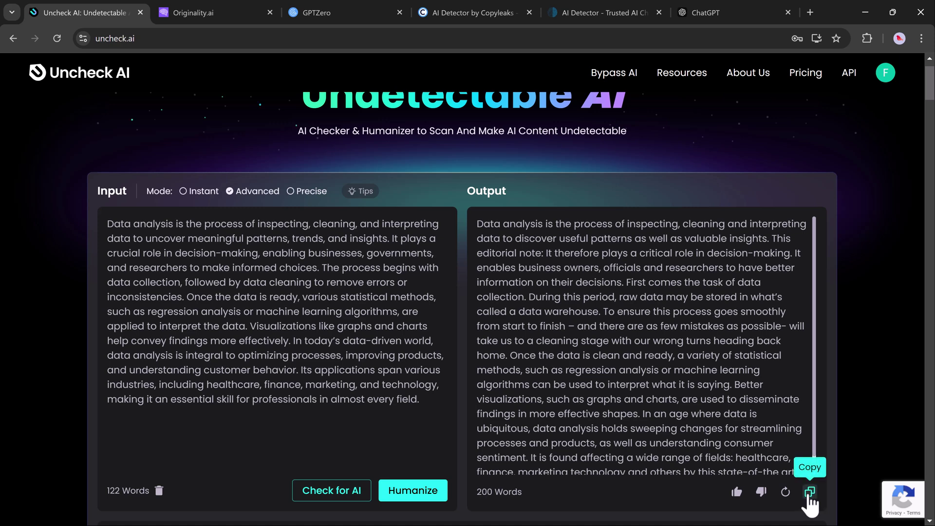
click(810, 493)
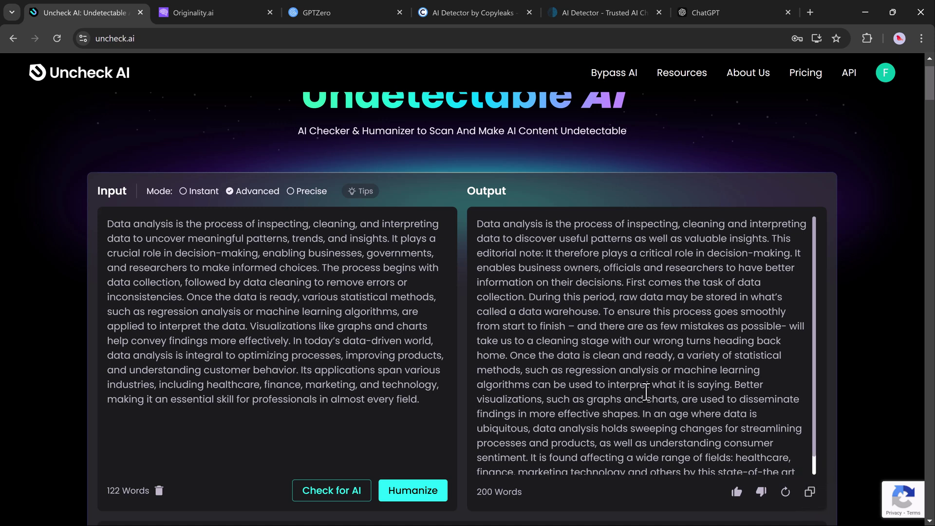
scroll(646, 394, down, 1)
scroll(646, 394, up, 1)
- Replace the Originality.ai text with the humanized rewrite and scan it: 100% Likely Original
click(219, 12)
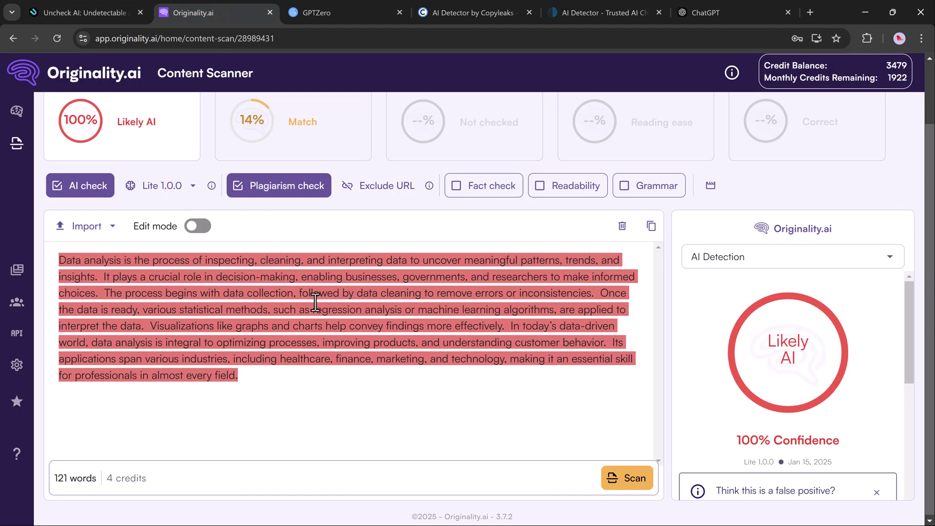
click(622, 225)
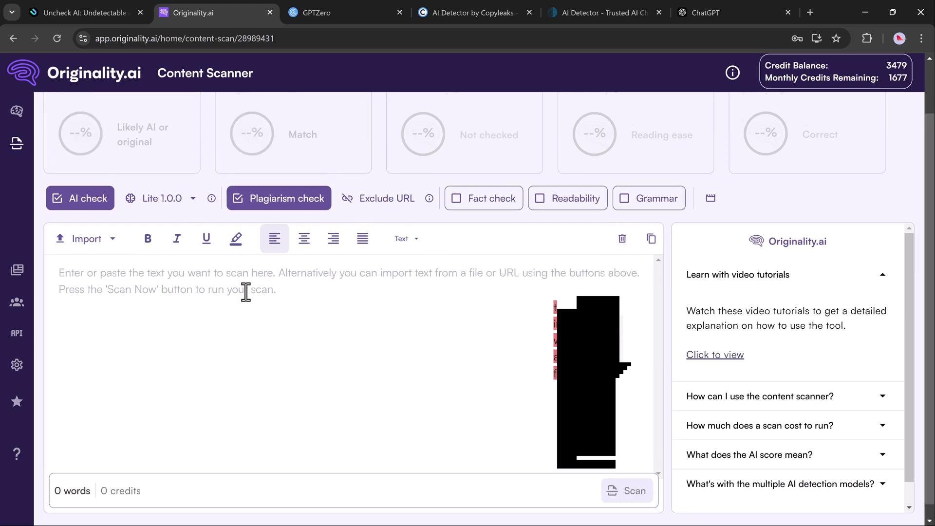
key(ctrl+v)
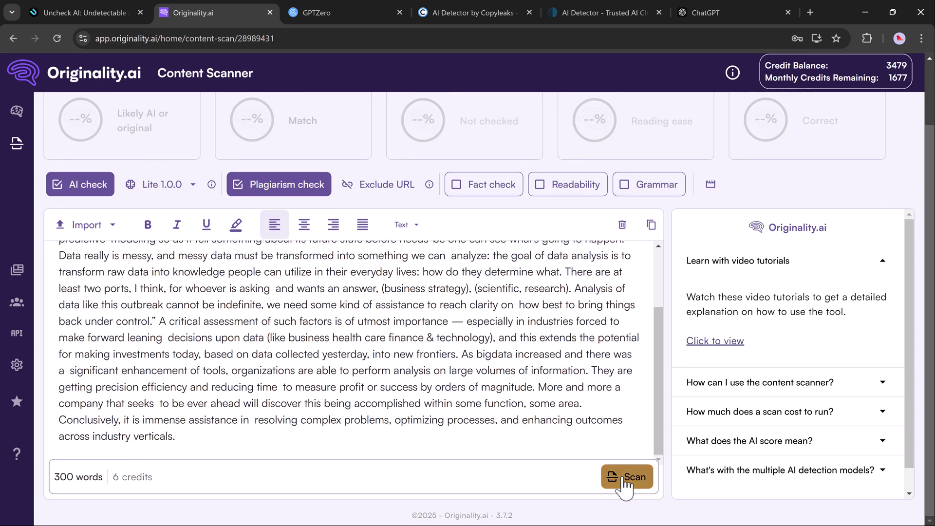
click(625, 477)
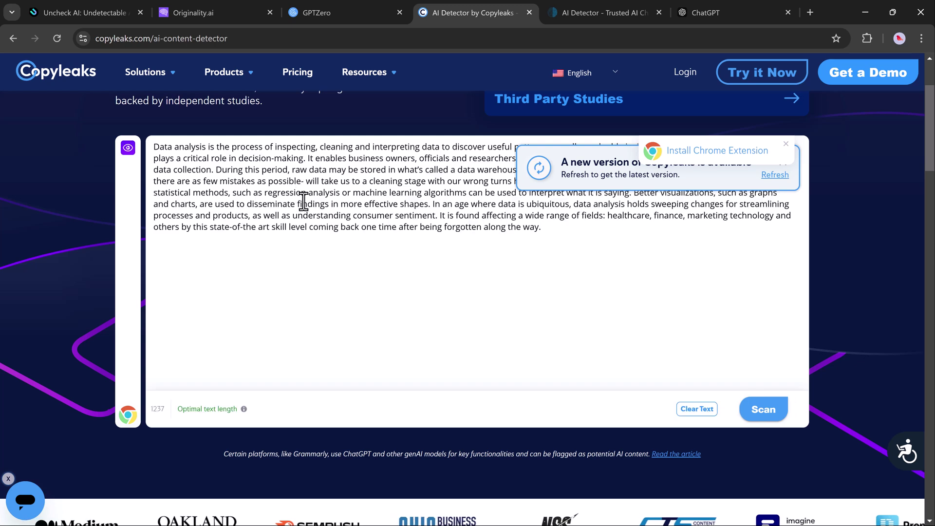
- Scan the humanized essay in Copyleaks for a 0% No AI Content Found result, then go to ZeroGPT
click(760, 411)
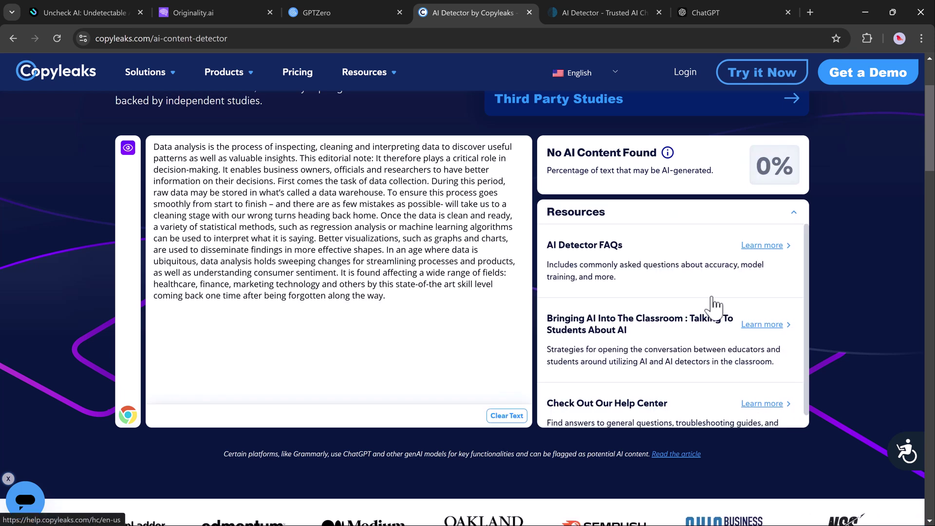
click(604, 15)
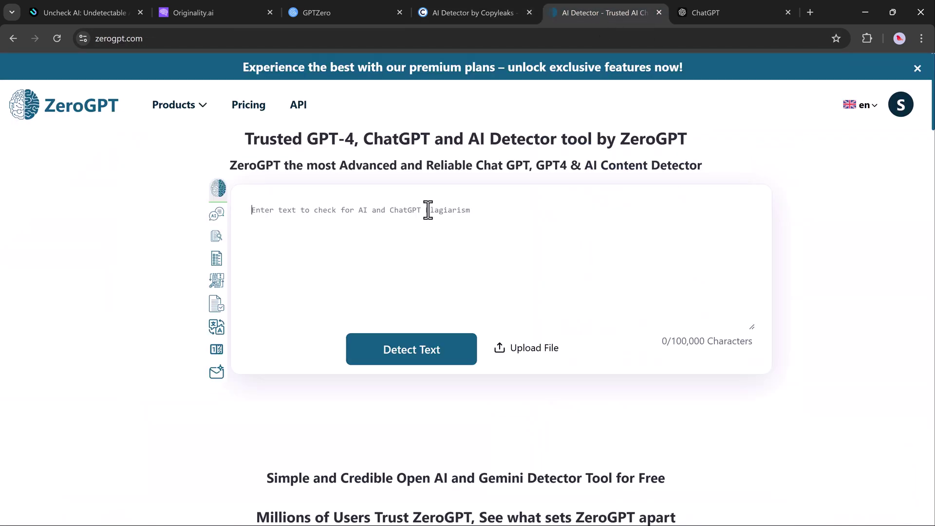
- Paste the humanized essay into ZeroGPT and detect it: human-written, 0% AI GPT
key(ctrl+v)
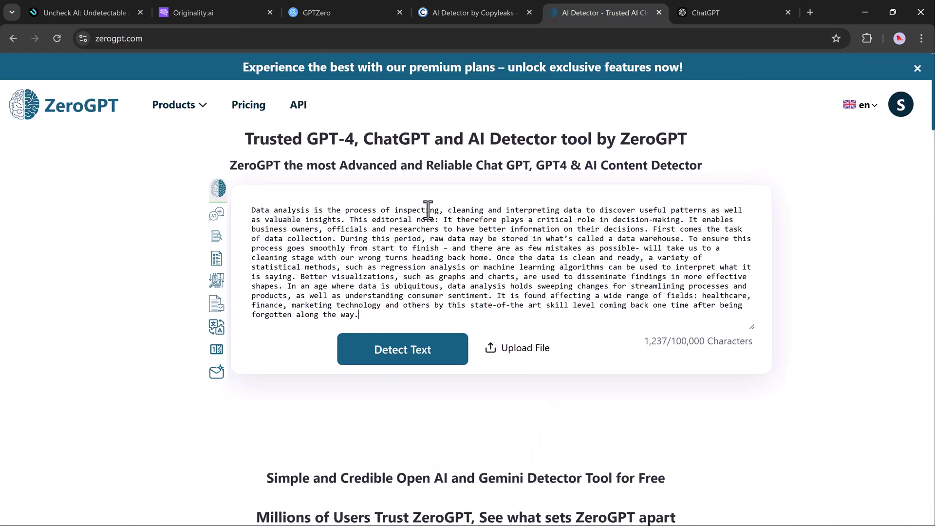
click(408, 293)
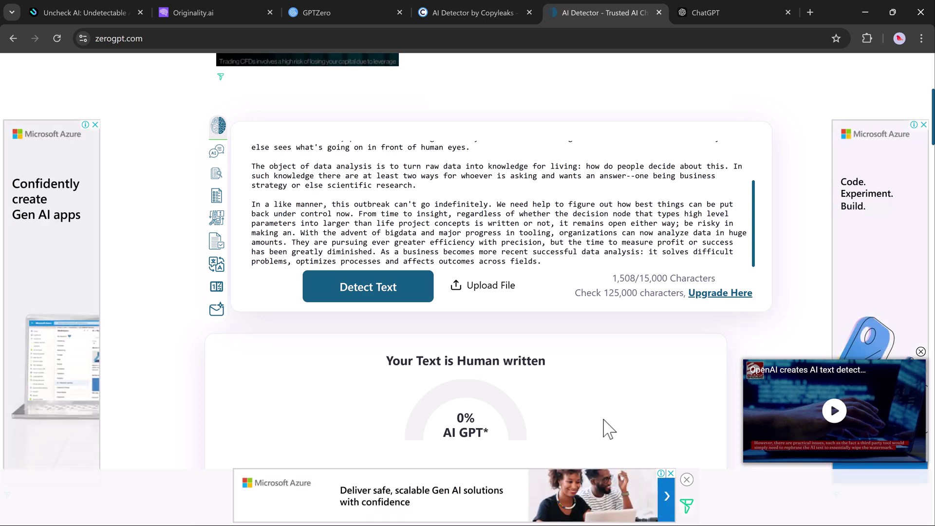
scroll(488, 231, up, 2)
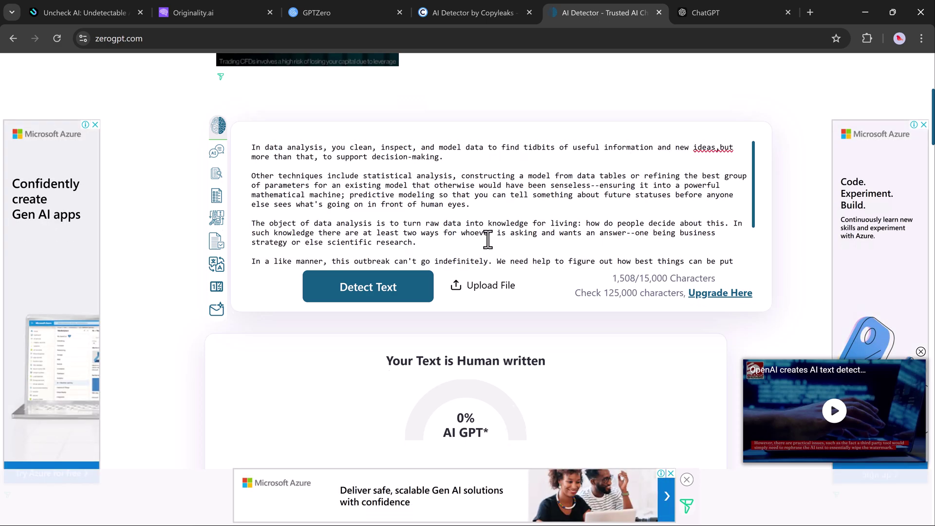
scroll(489, 232, up, 4)
scroll(513, 371, down, 2)
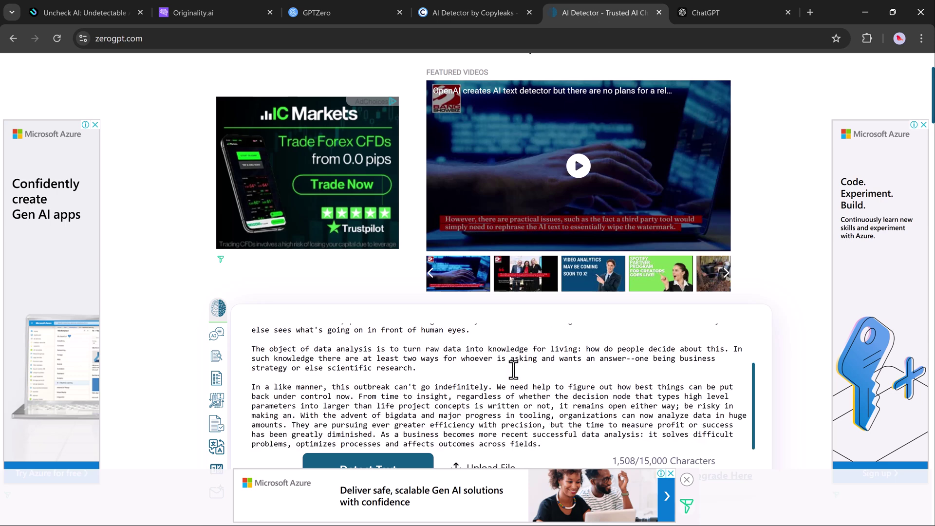
scroll(593, 390, down, 3)
scroll(696, 360, down, 2)
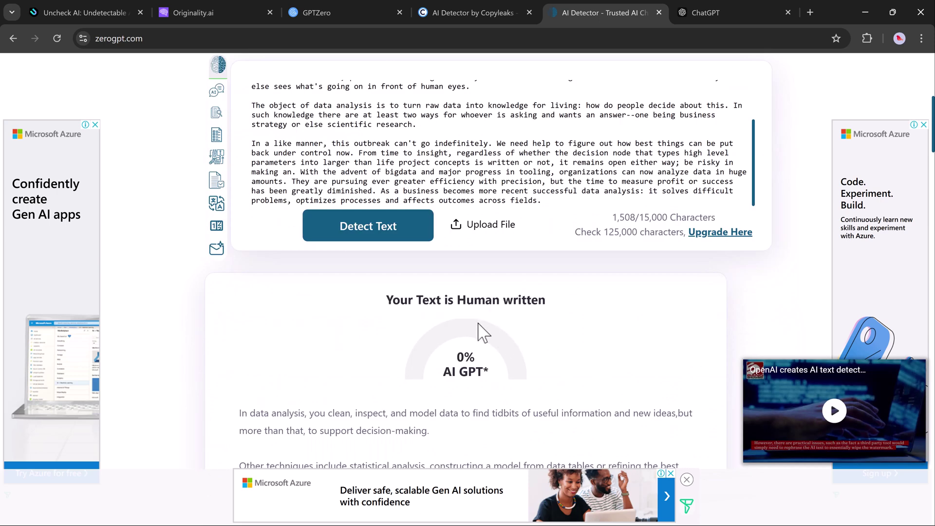
scroll(522, 326, down, 1)
scroll(522, 327, down, 1)
scroll(522, 327, up, 2)
scroll(522, 331, up, 1)
scroll(519, 320, up, 4)
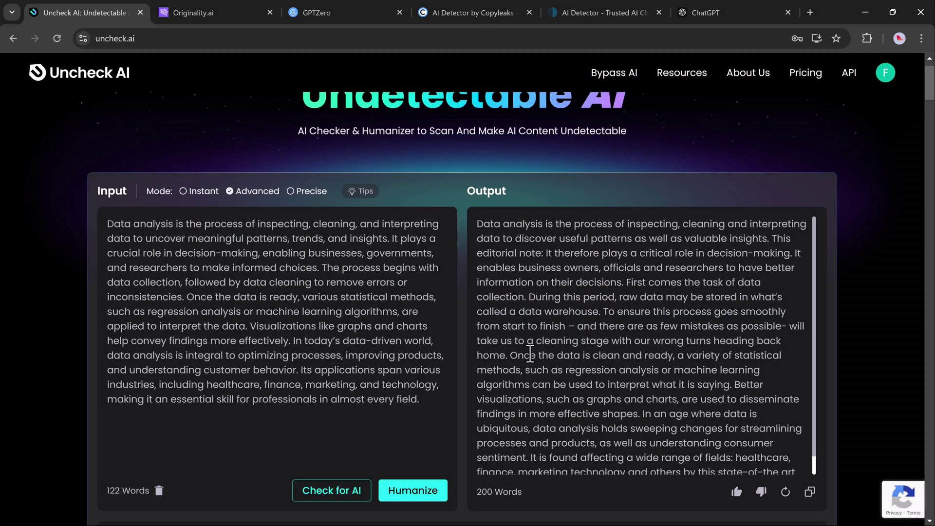
- Scroll down through Uncheck AI's feature sections, then return to the empty Input/Output panel
scroll(530, 354, down, 1)
scroll(798, 363, down, 4)
scroll(828, 363, down, 4)
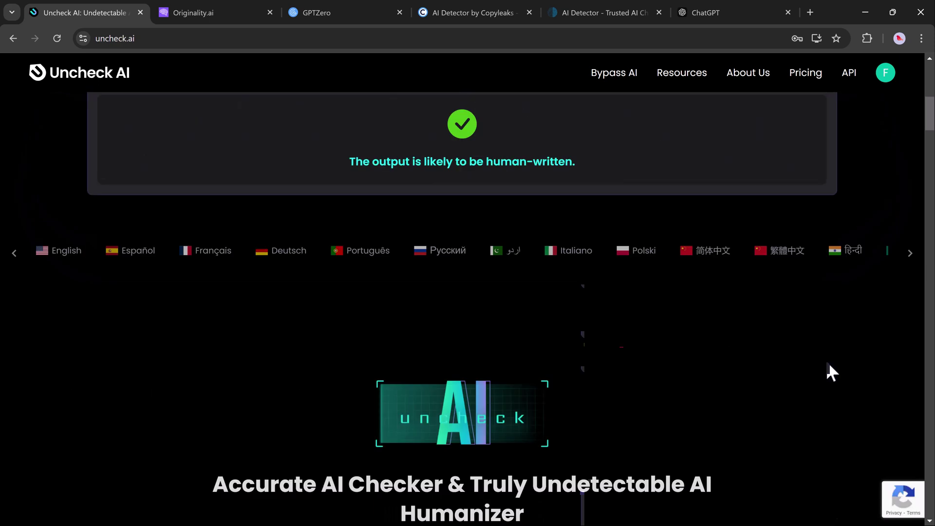
scroll(892, 229, down, 2)
scroll(916, 195, down, 3)
scroll(932, 141, down, 2)
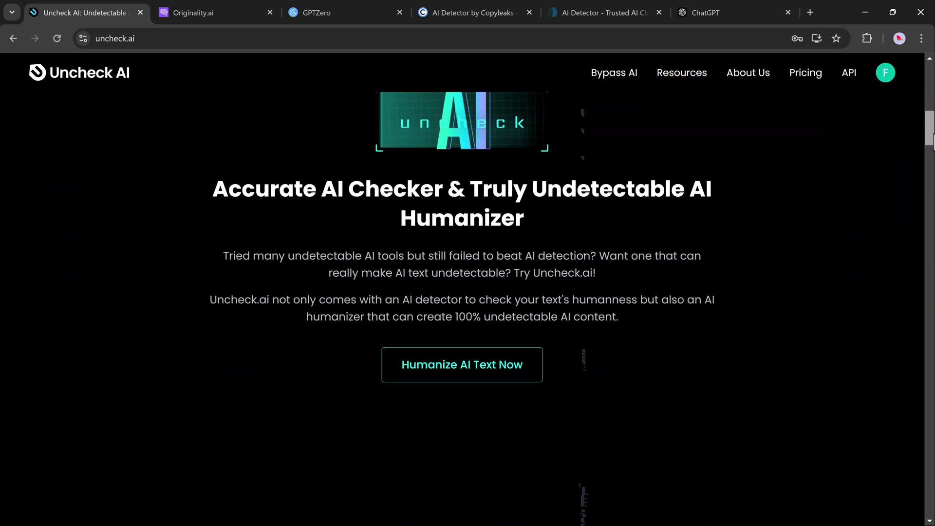
scroll(932, 142, down, 2)
scroll(932, 141, down, 3)
scroll(933, 141, down, 2)
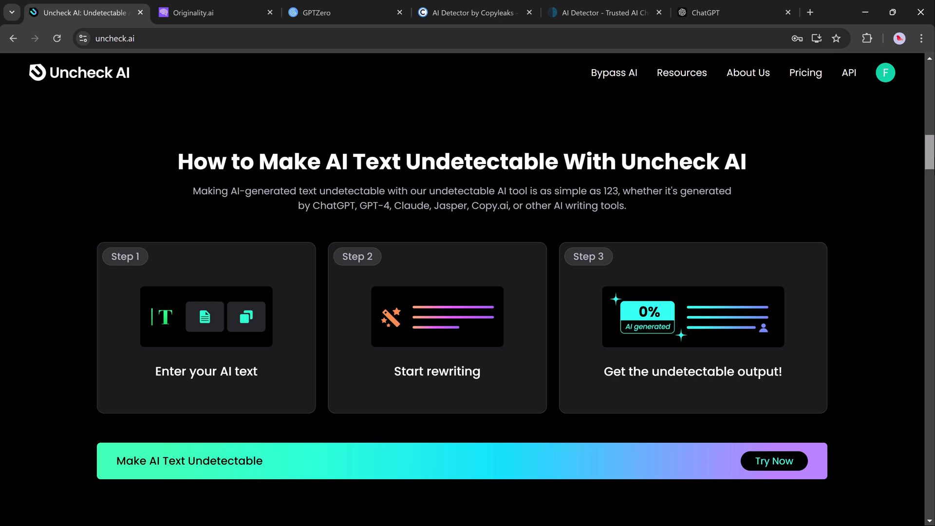
scroll(933, 142, down, 1)
scroll(932, 142, down, 4)
scroll(933, 141, down, 3)
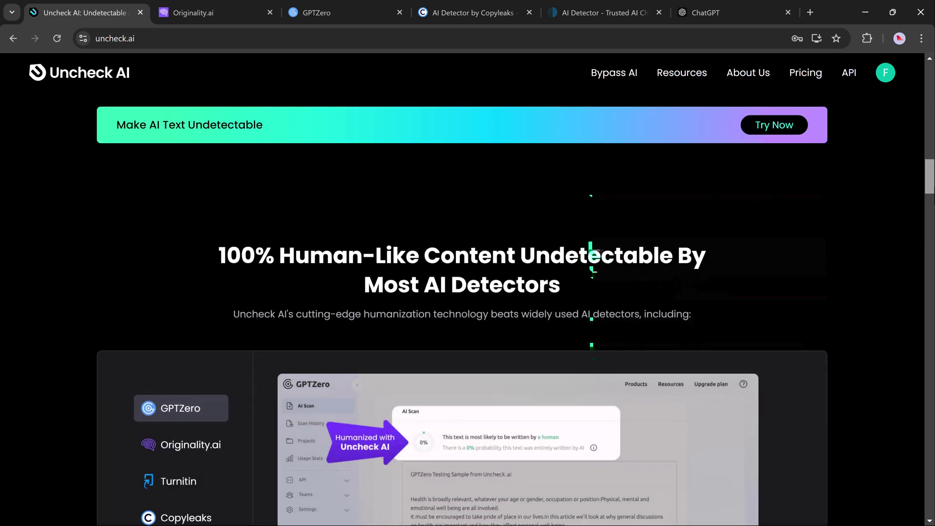
scroll(933, 141, down, 2)
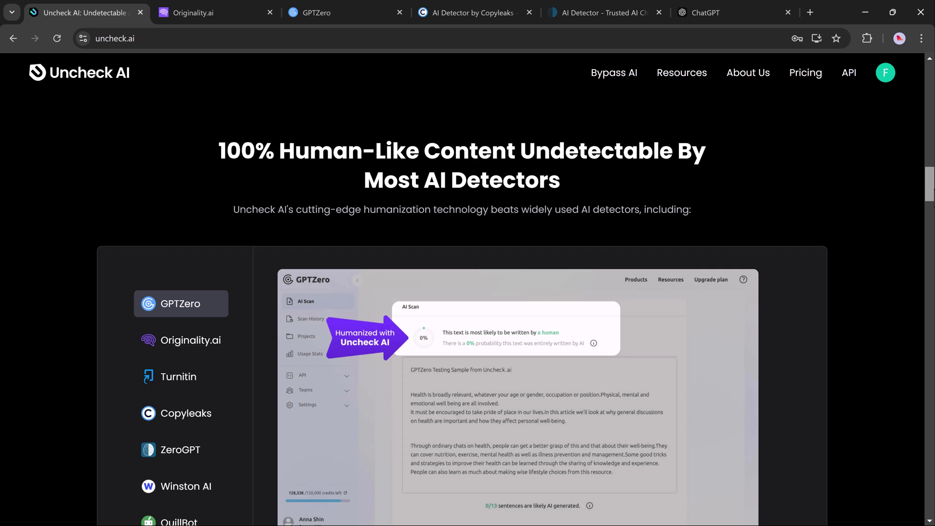
scroll(932, 226, down, 2)
scroll(932, 226, down, 1)
scroll(932, 227, down, 2)
scroll(933, 227, down, 3)
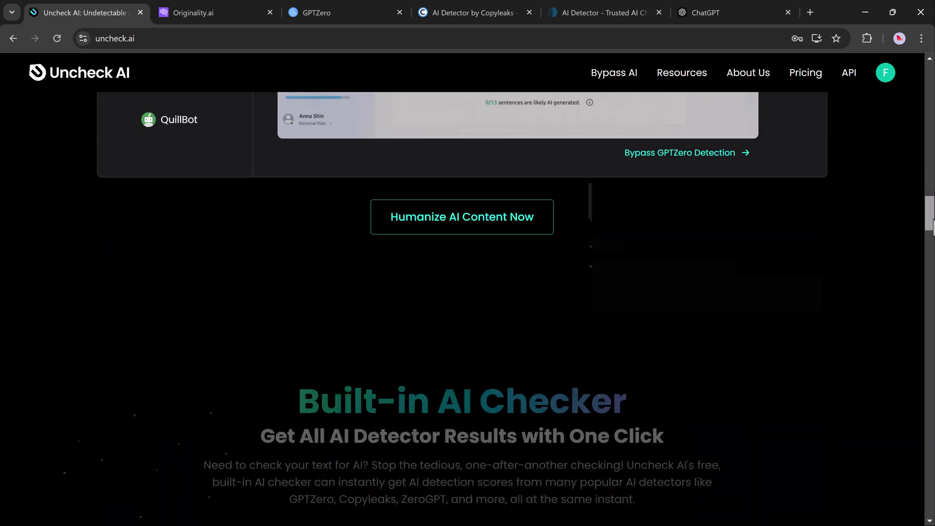
scroll(932, 226, down, 1)
scroll(932, 228, down, 2)
scroll(932, 236, down, 1)
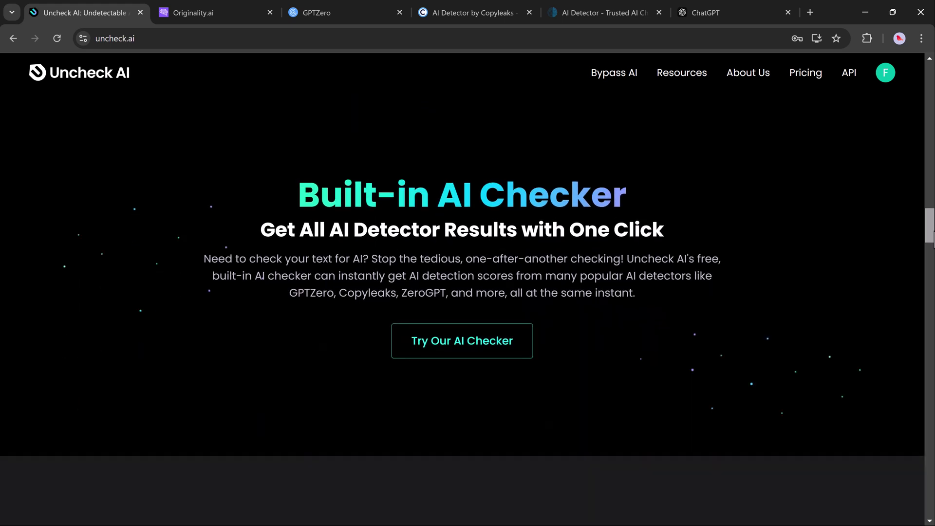
scroll(932, 241, down, 1)
scroll(933, 253, down, 3)
scroll(933, 268, down, 2)
scroll(932, 282, down, 3)
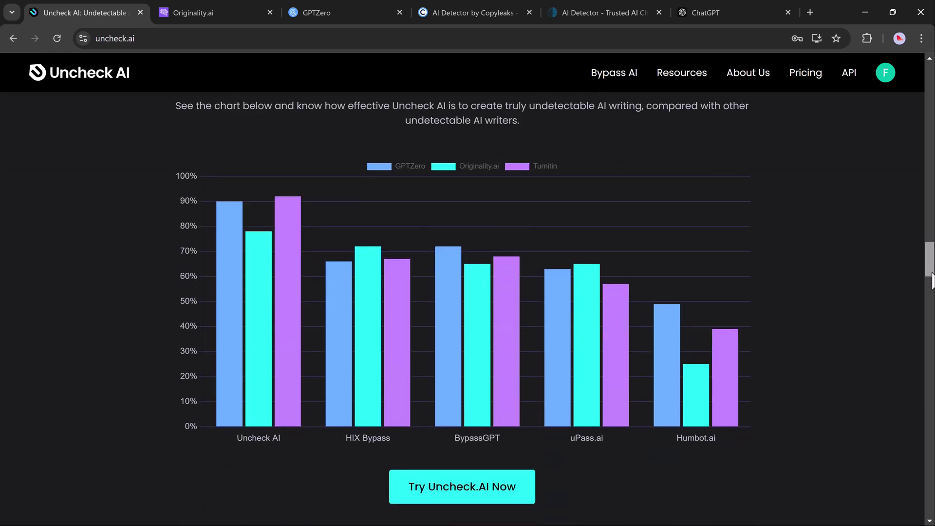
scroll(932, 281, down, 3)
scroll(932, 287, down, 2)
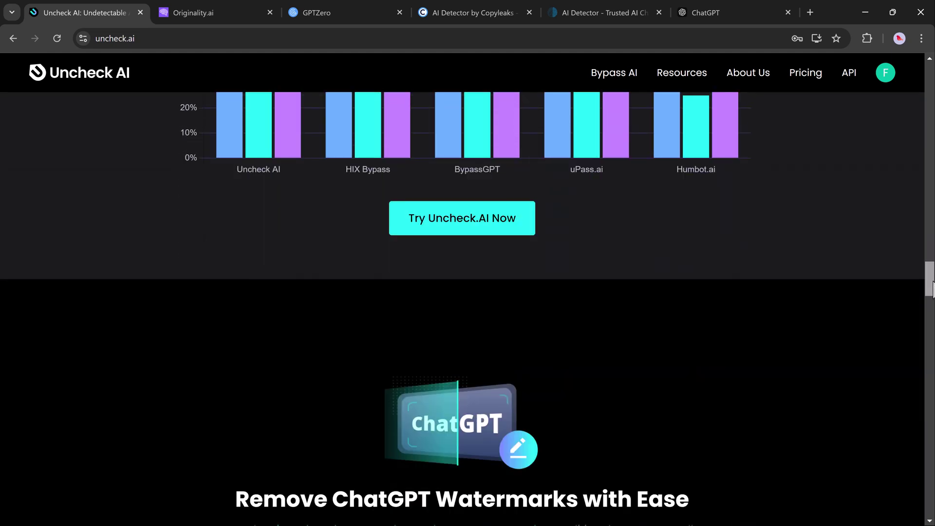
drag(932, 290, 930, 92)
scroll(656, 232, down, 3)
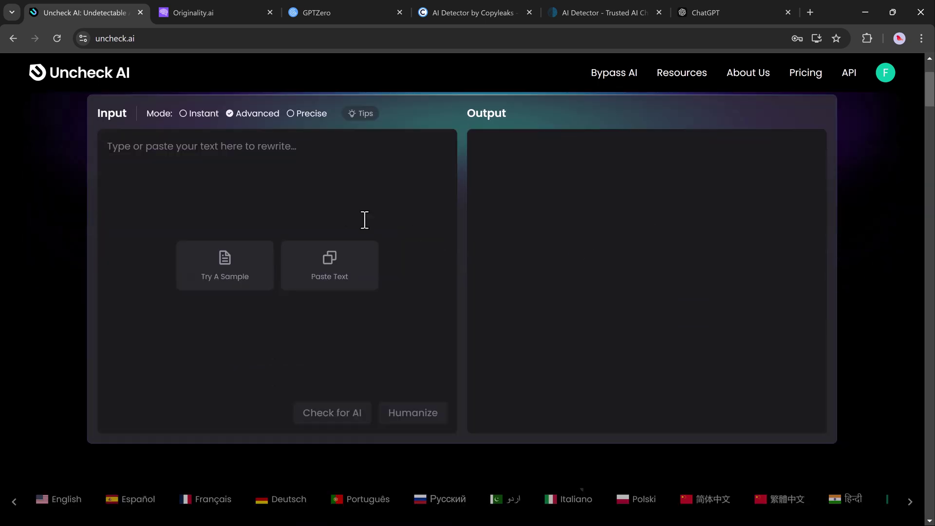